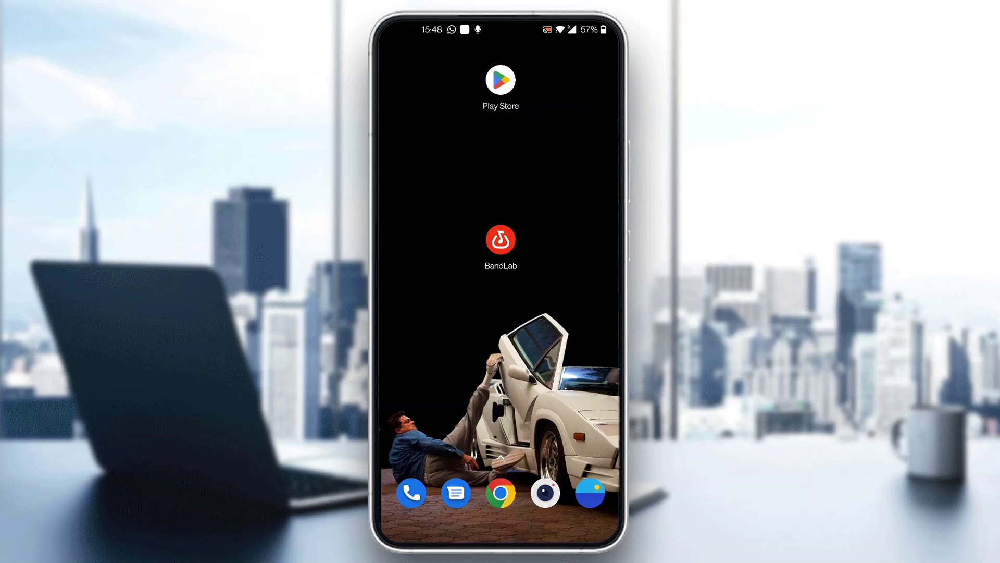
# Step: Launch BandLab and open the recording studio from the Create page
pyautogui.click(500, 239)
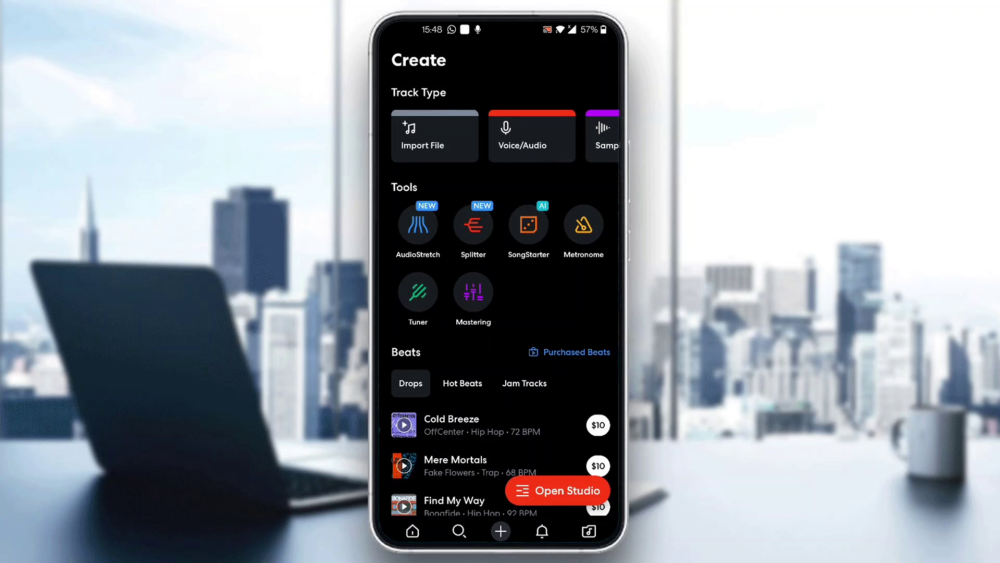
pyautogui.click(412, 532)
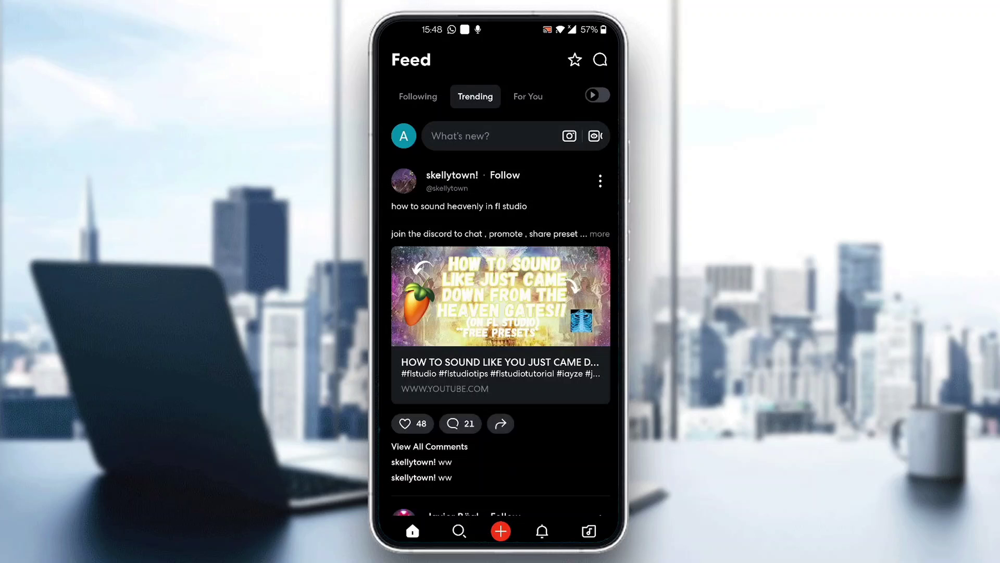
pyautogui.click(501, 532)
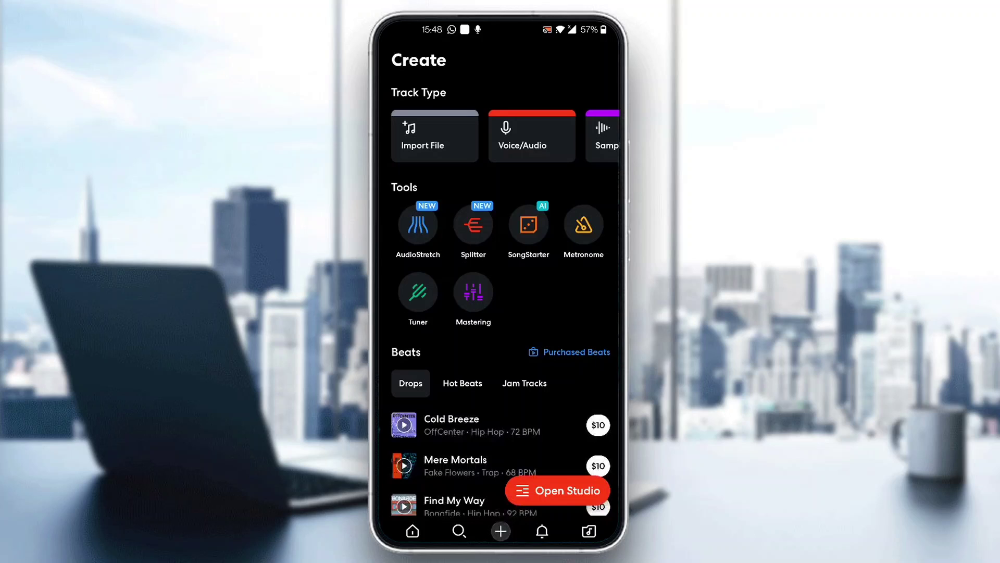
pyautogui.click(559, 490)
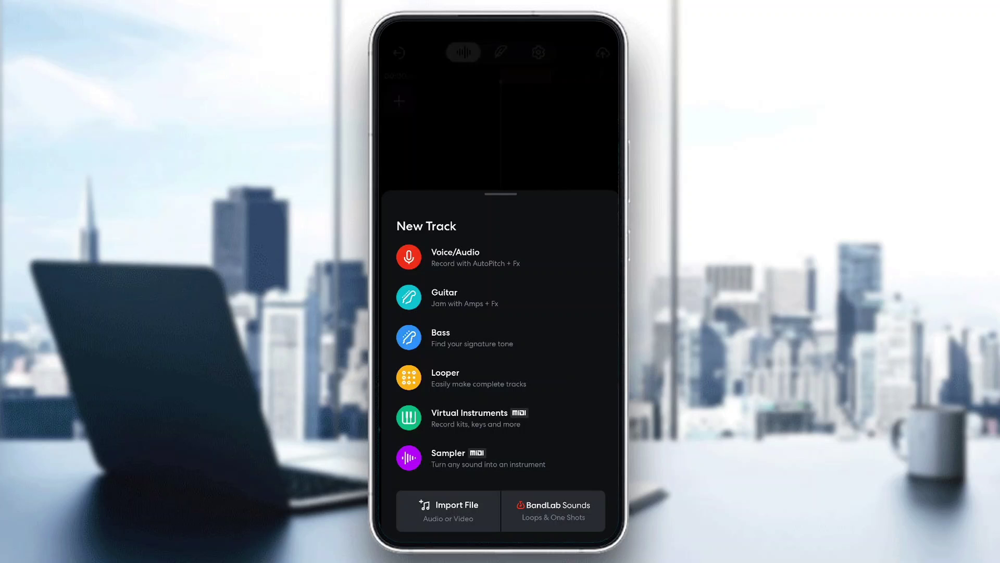
# Step: Add a Voice/Audio track, record a short voice take, and rewind to the start
pyautogui.click(456, 257)
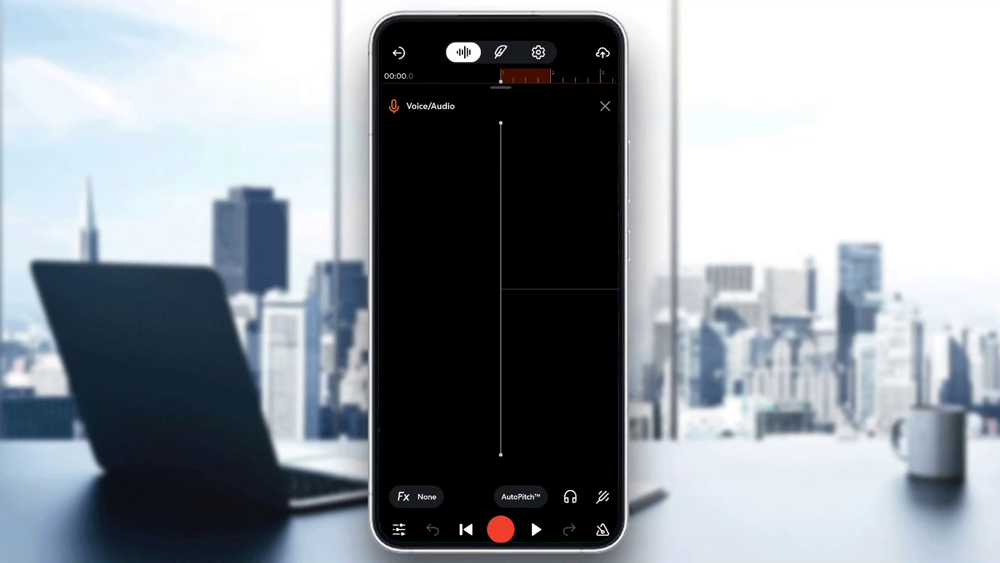
pyautogui.click(500, 531)
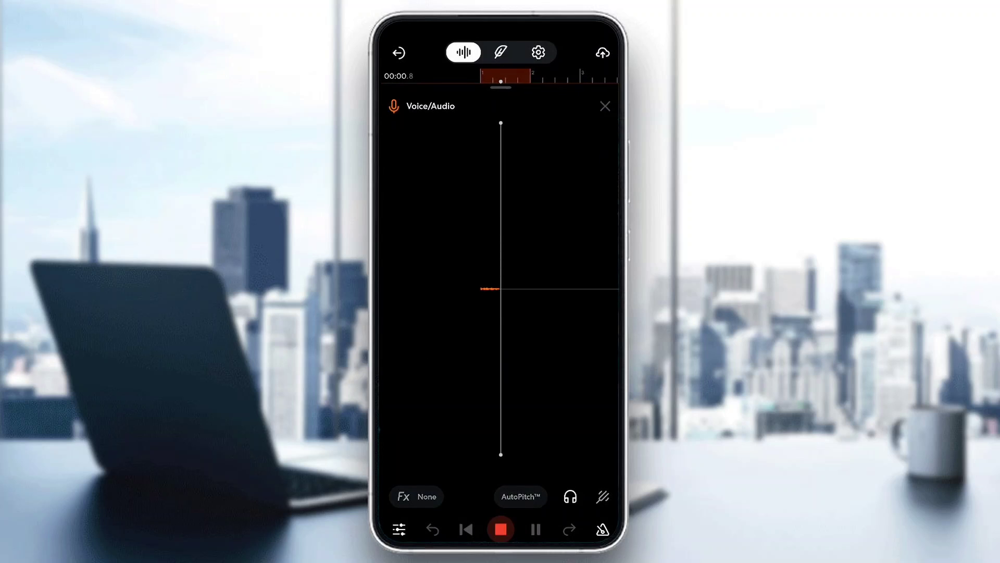
pyautogui.click(501, 531)
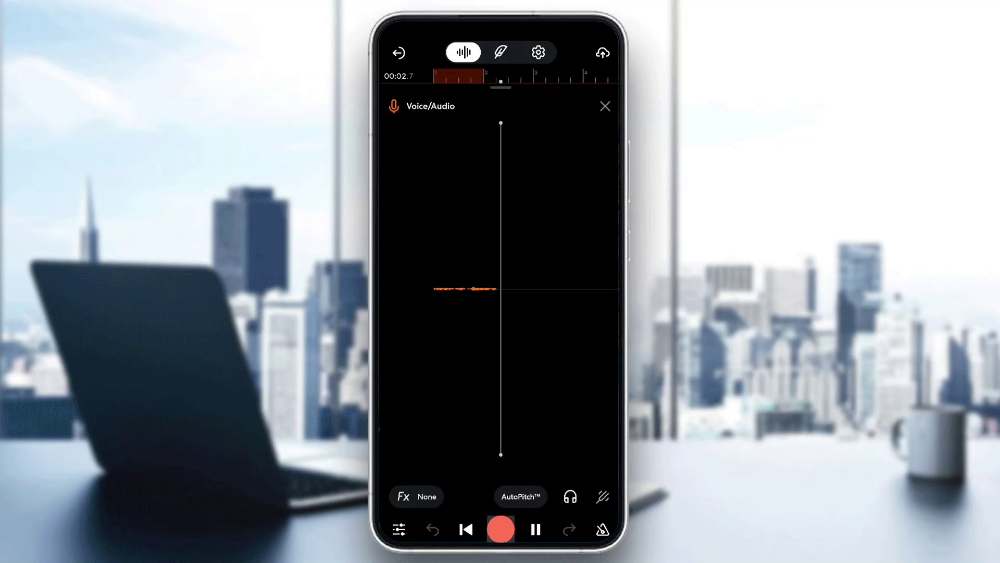
pyautogui.click(466, 531)
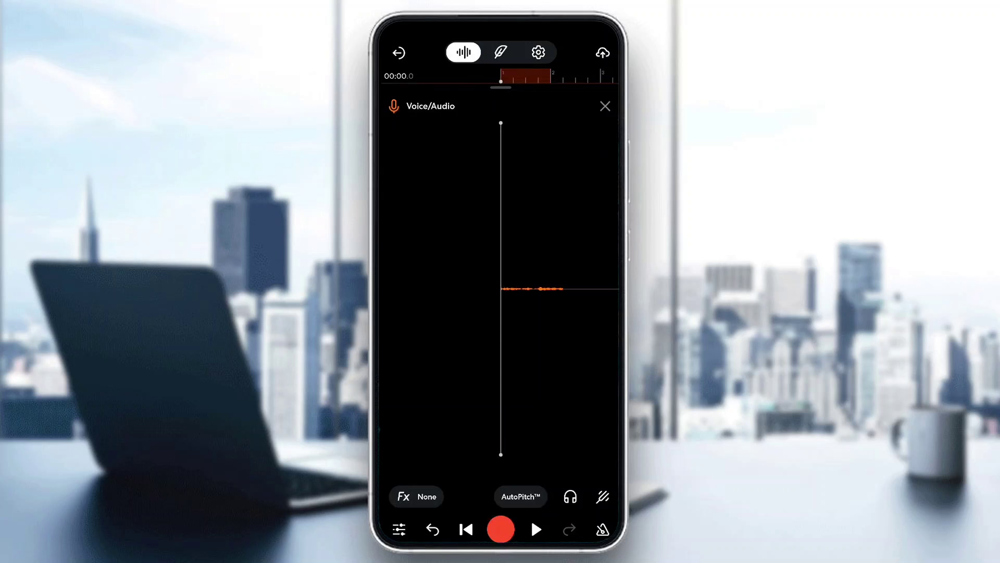
# Step: Show the track mixer and set the Voice/Audio volume slider to about -3.4 dB
pyautogui.click(399, 530)
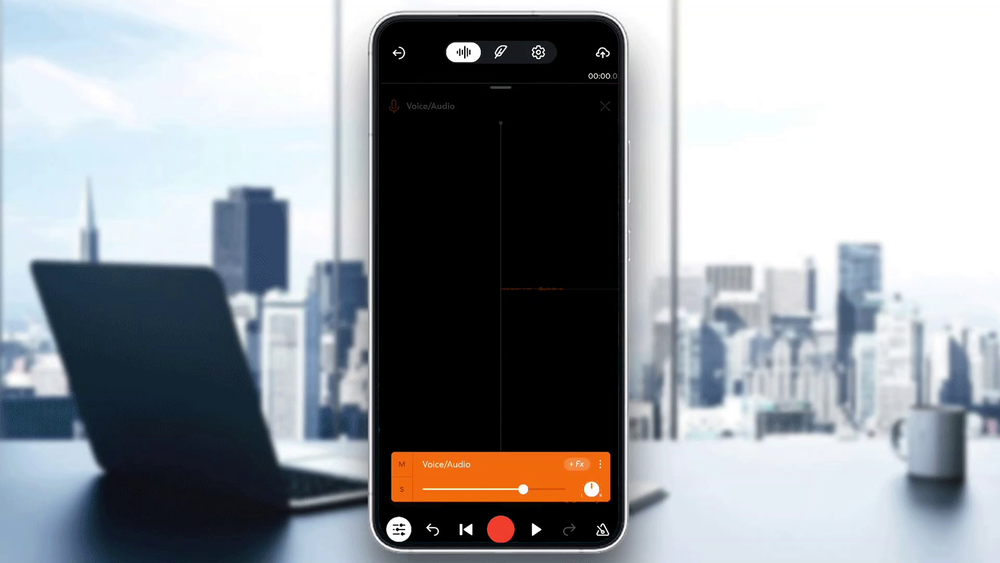
pyautogui.moveTo(523, 490)
pyautogui.mouseDown()
pyautogui.moveTo(565, 490)
pyautogui.moveTo(490, 489)
pyautogui.mouseUp()
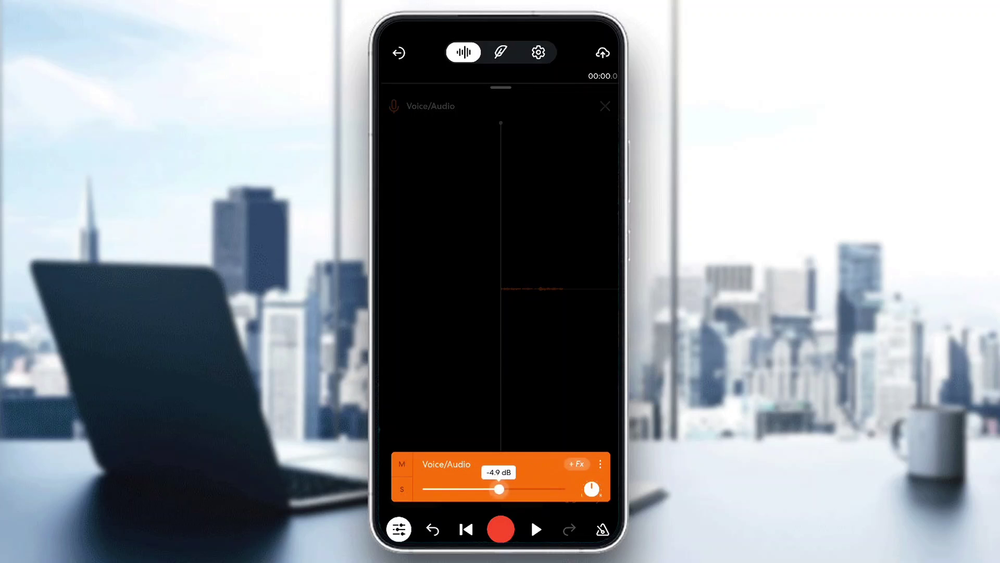
pyautogui.moveTo(489, 489); pyautogui.dragTo(515, 489)
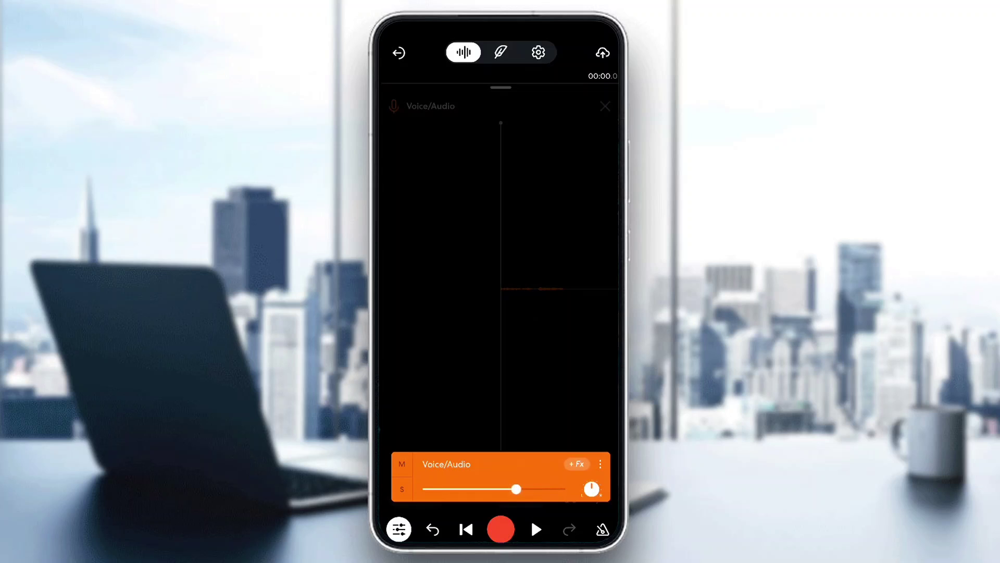
# Step: Dismiss the mixer to get back to the Voice/Audio editor with the recorded clip
pyautogui.click(500, 282)
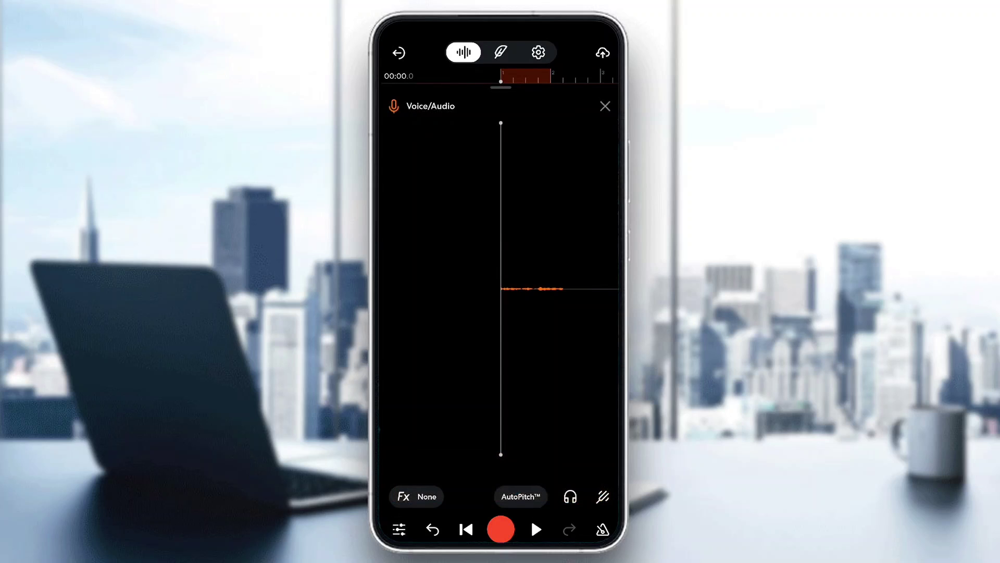